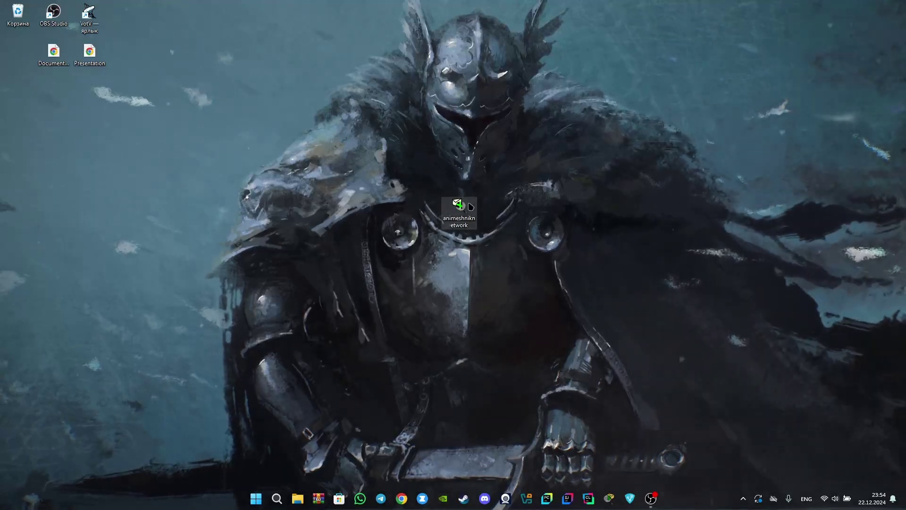
Launch the animeshniknetwork file in Packet Tracer from its desktop shortcut.
double_click(457, 208)
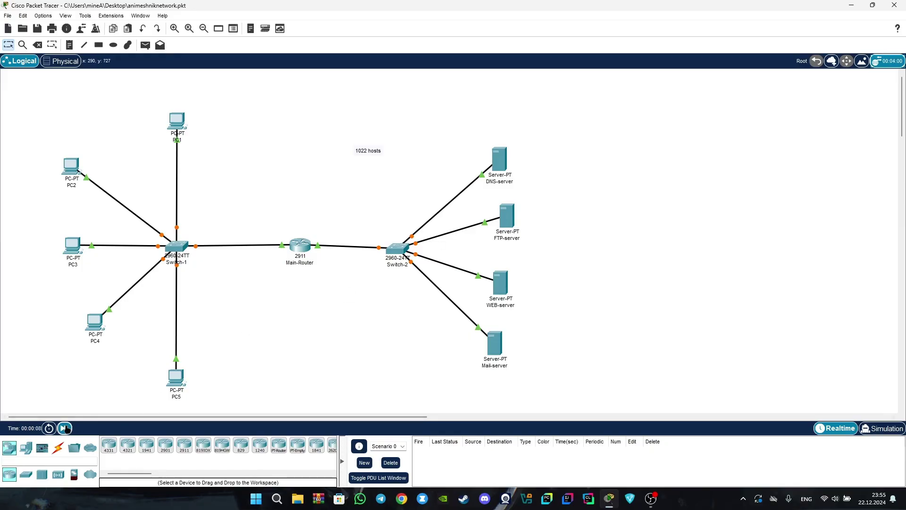
Fast-forward simulation time until all links turn green, then review the switches, servers and router.
click(64, 429)
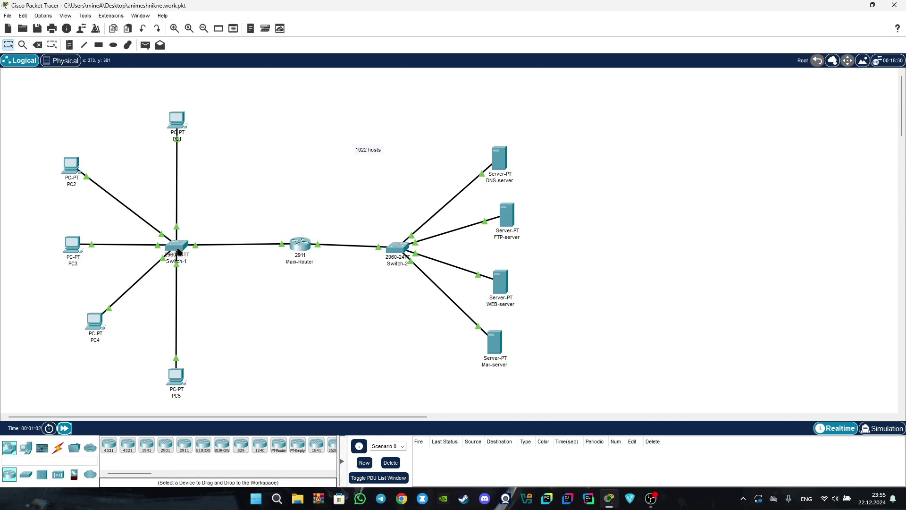
mouse_move(395, 251)
mouse_move(513, 300)
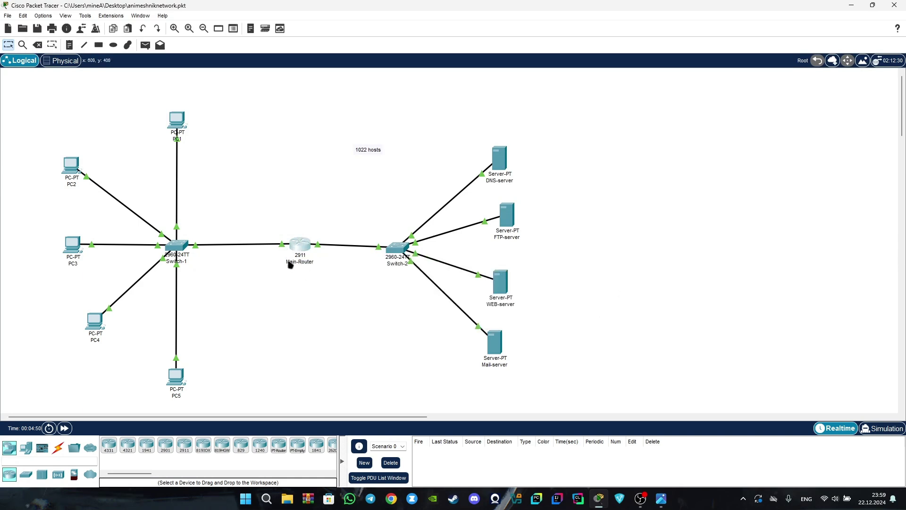
mouse_move(371, 247)
mouse_move(303, 247)
Inspect Main-Router's GigabitEthernet0/0 and GigabitEthernet0/1 settings in its Config tab.
click(302, 246)
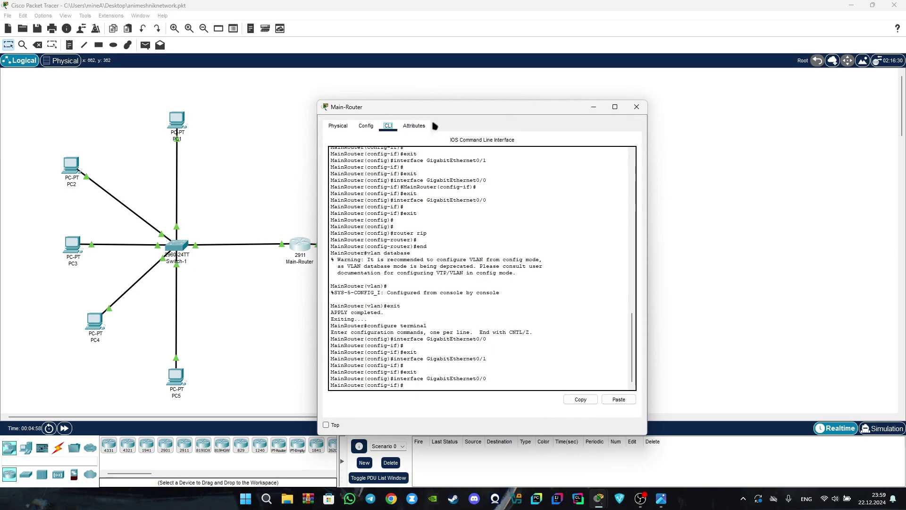
drag(421, 104, 357, 76)
click(301, 110)
click(330, 111)
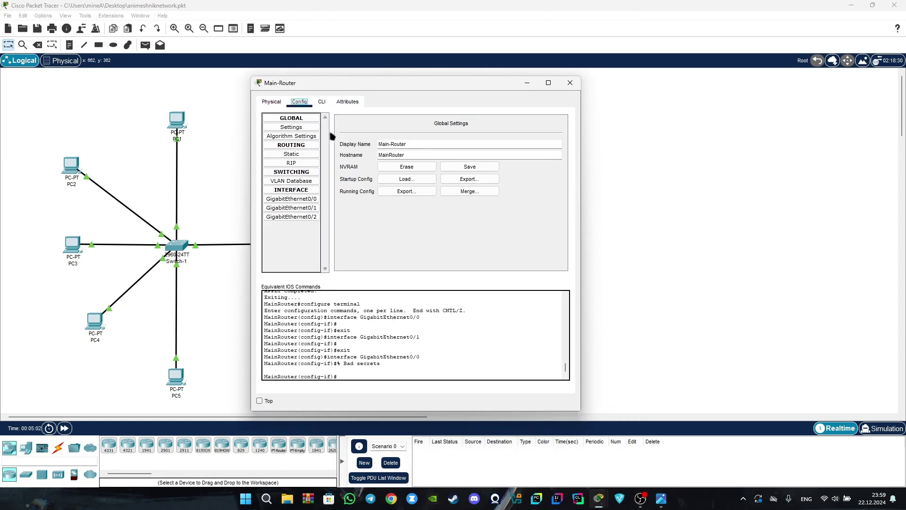
click(302, 198)
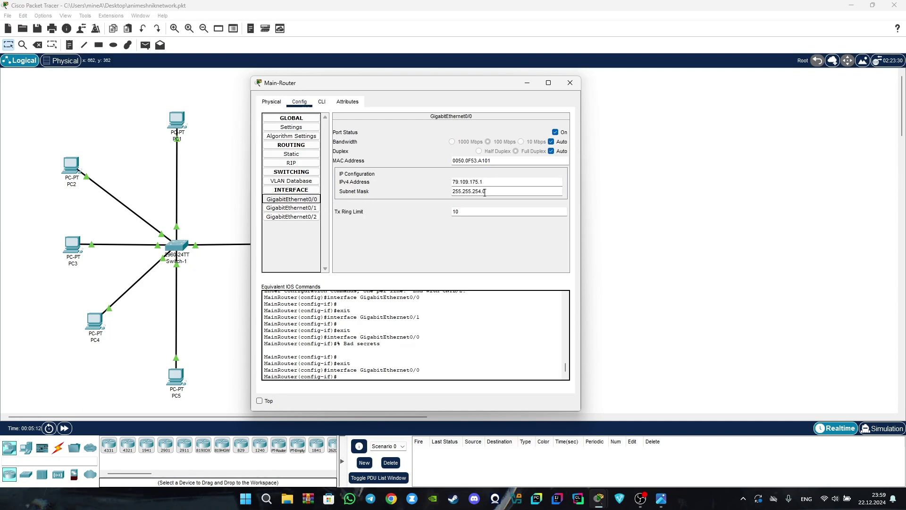
click(290, 207)
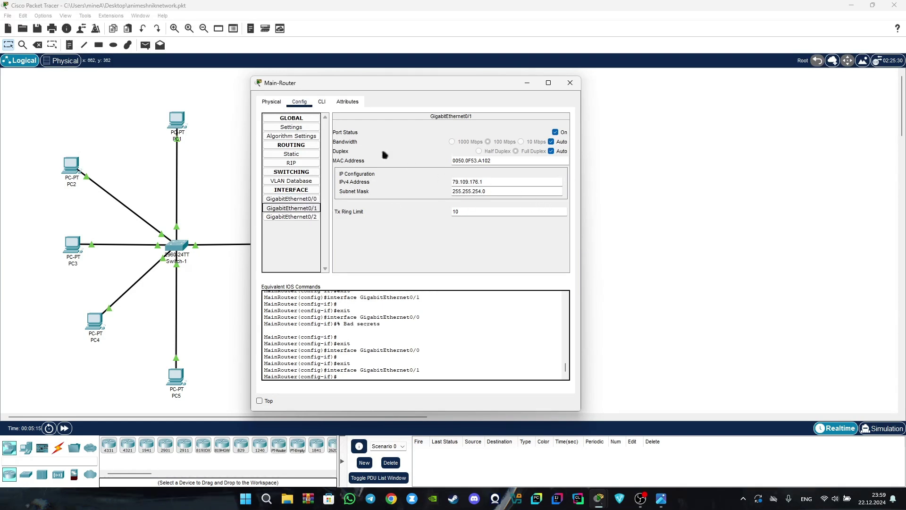
Review Main-Router's IOS command log, then open the saved VLAN configuration screenshot.
scroll(335, 336, up, 2)
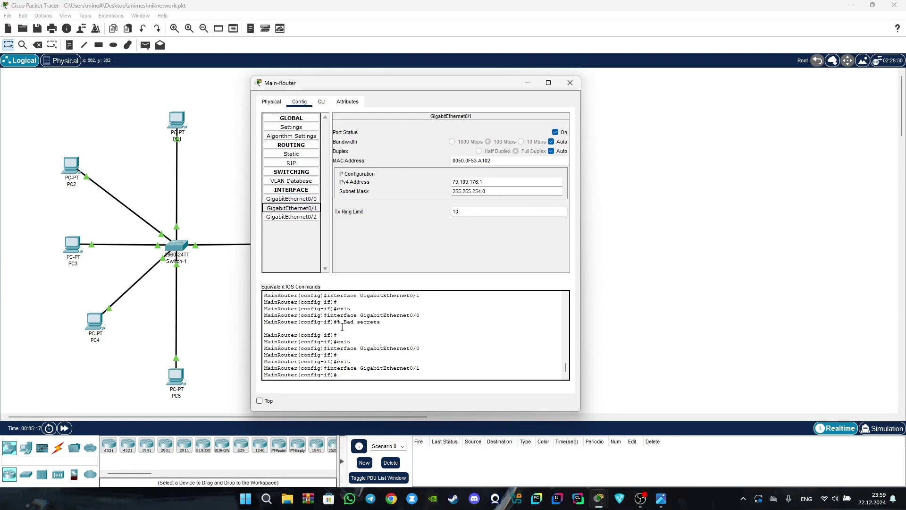
scroll(336, 336, down, 2)
drag(338, 308, 409, 368)
click(436, 342)
scroll(392, 342, up, 3)
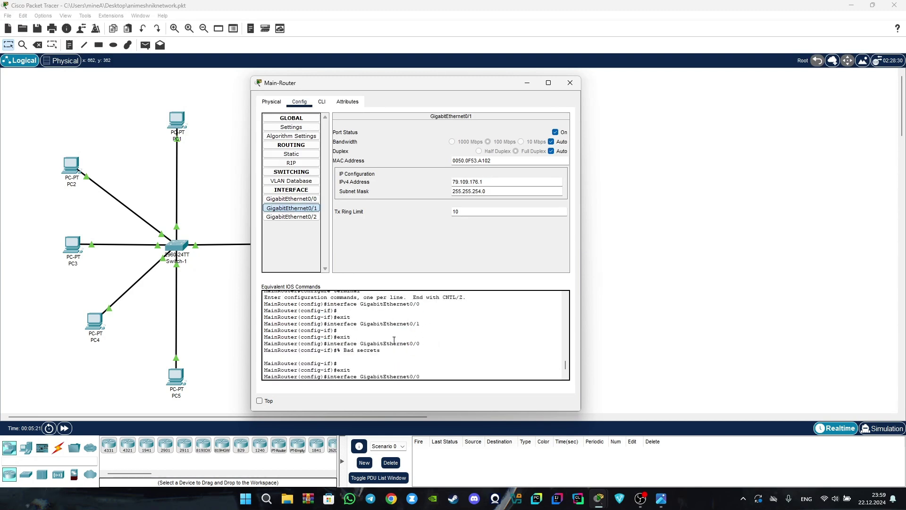
scroll(369, 339, down, 3)
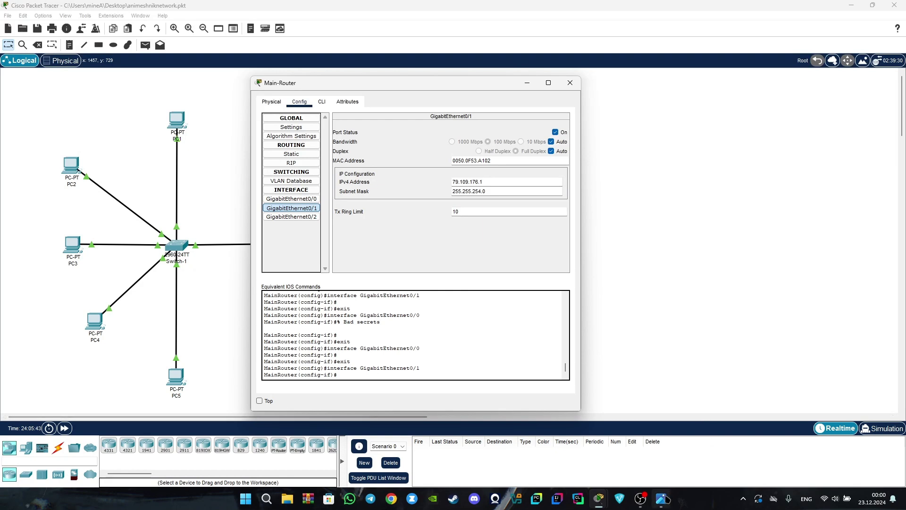
click(526, 88)
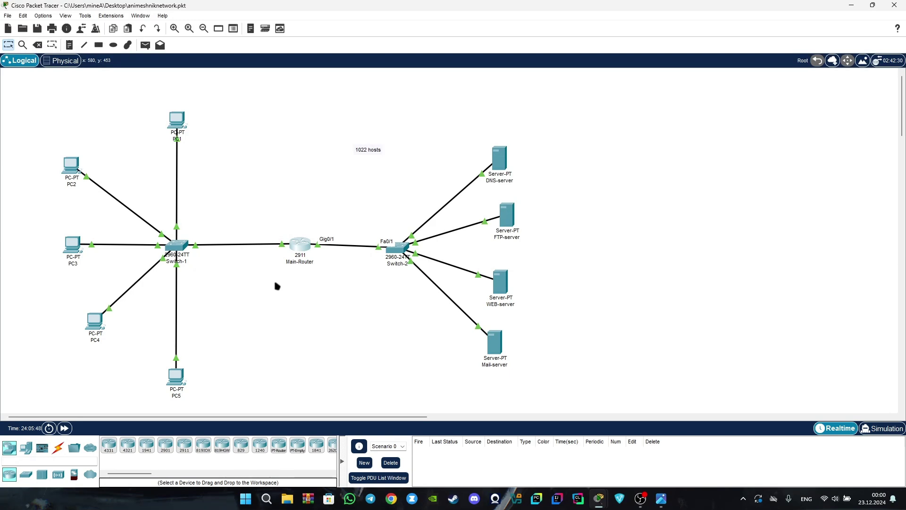
click(661, 498)
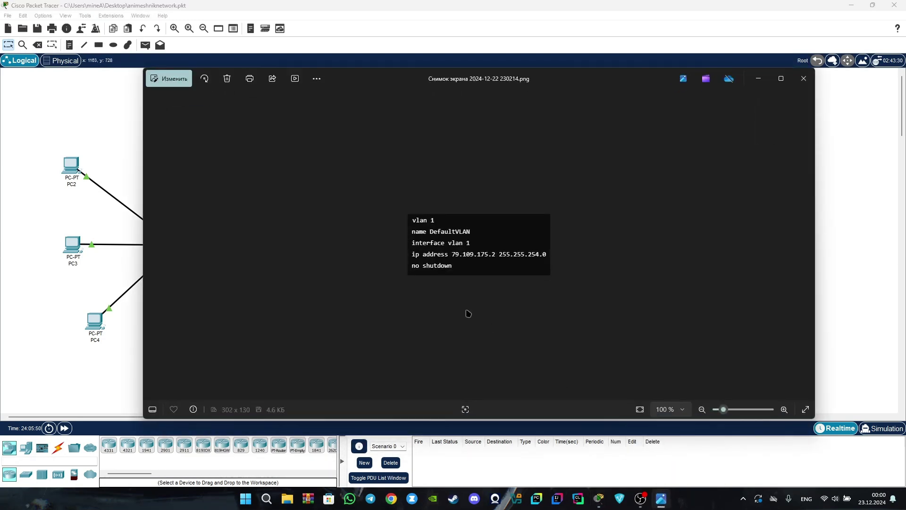
Browse back to the enable/configure screenshot, forward to the SSH screenshot, then minimize Photos.
click(152, 245)
click(152, 245)
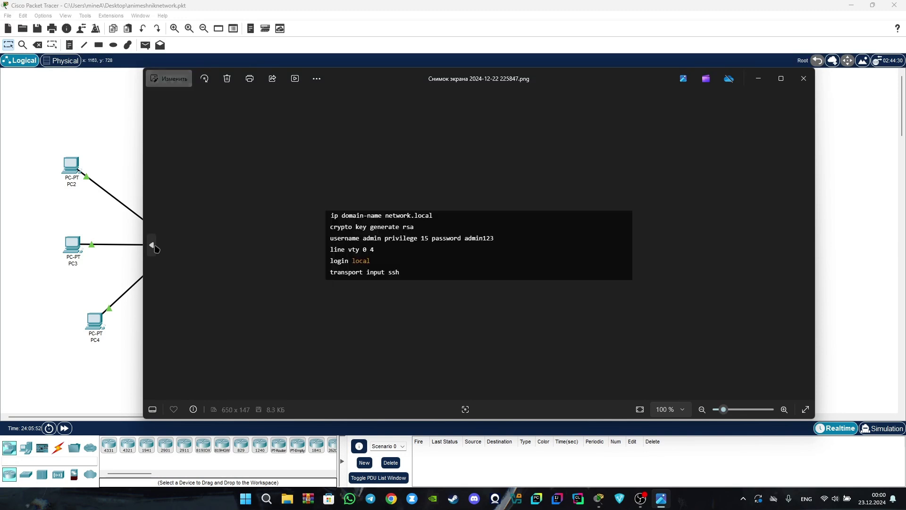
click(152, 246)
click(152, 246)
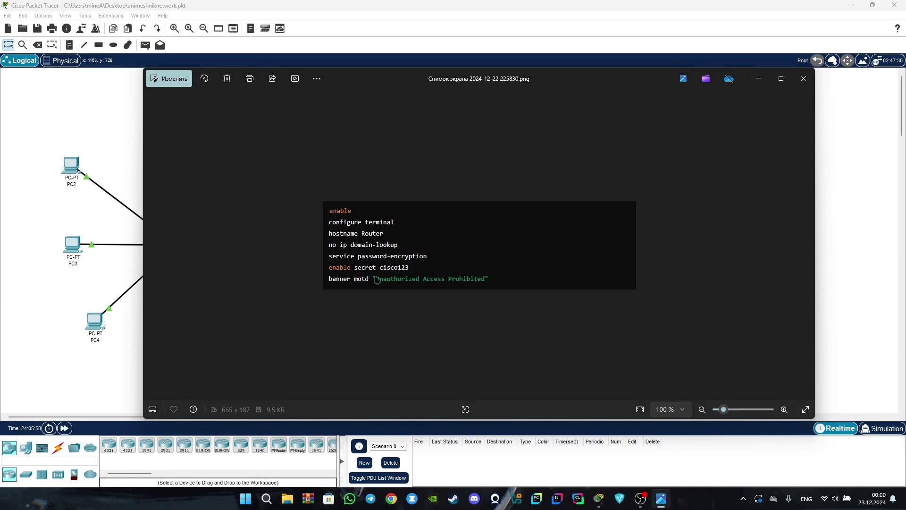
click(805, 246)
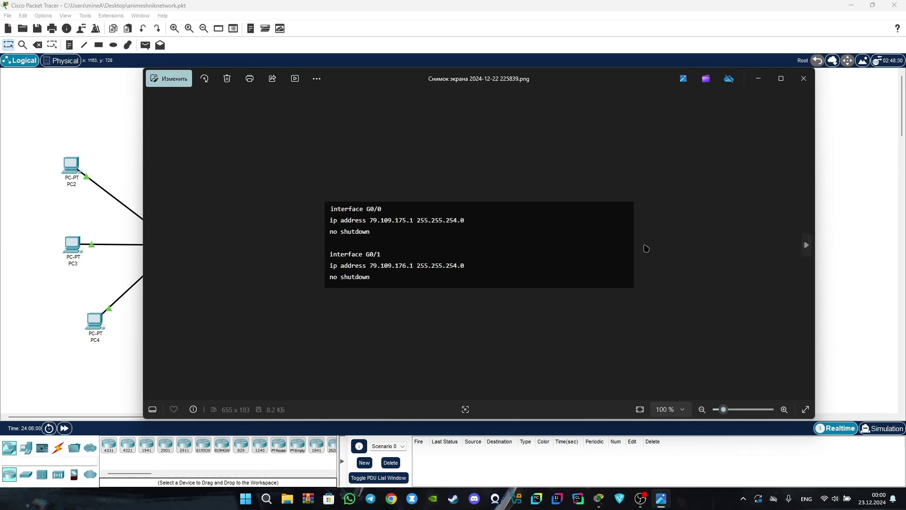
click(806, 246)
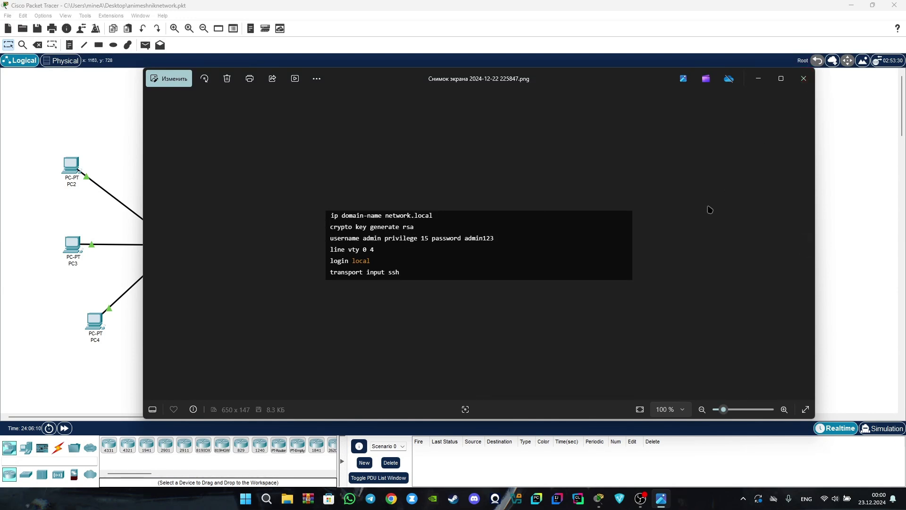
click(759, 81)
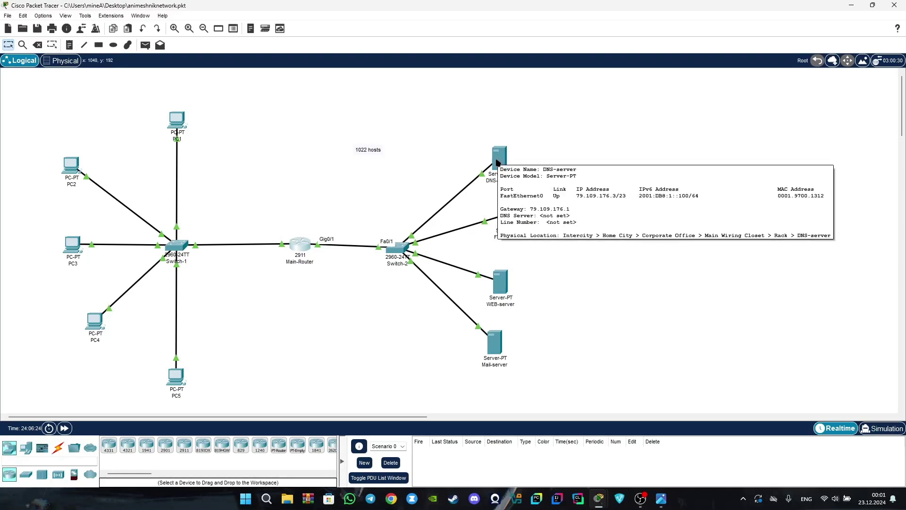
Open the DNS-server's DNS service record table under Services.
click(496, 162)
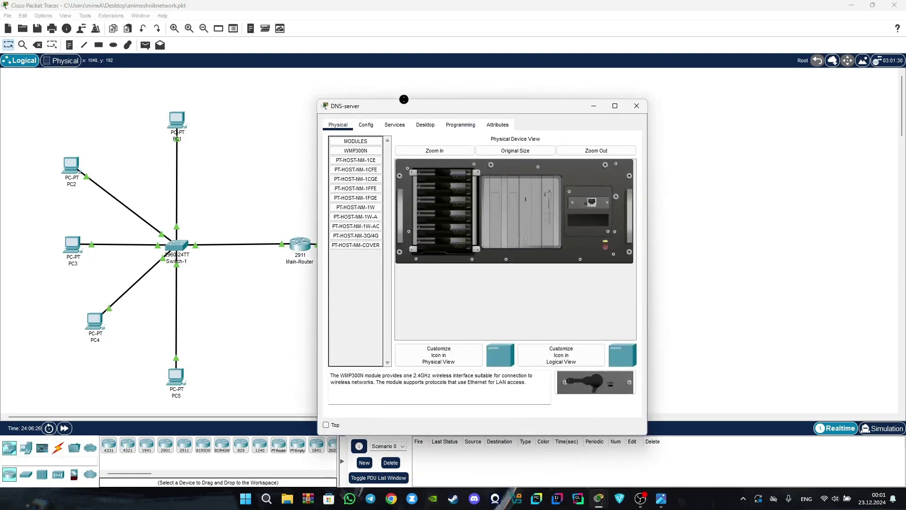
drag(411, 101, 355, 87)
click(339, 101)
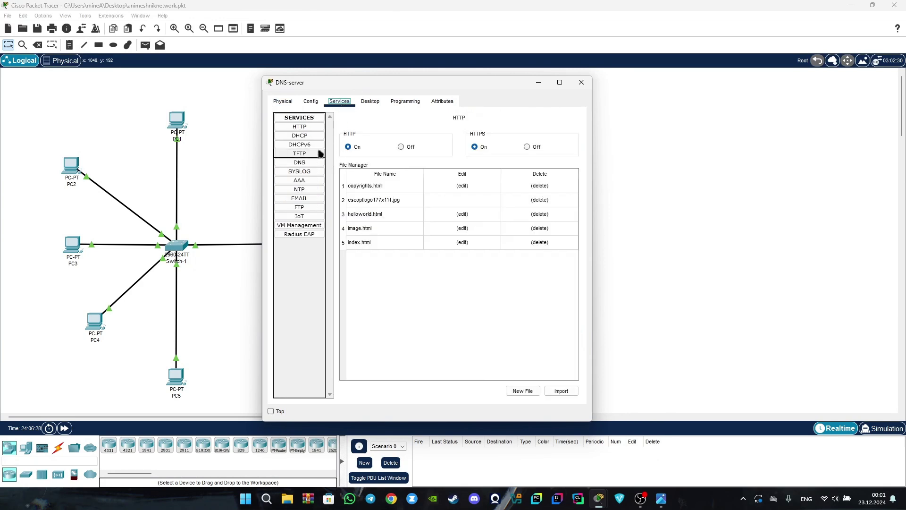
click(310, 163)
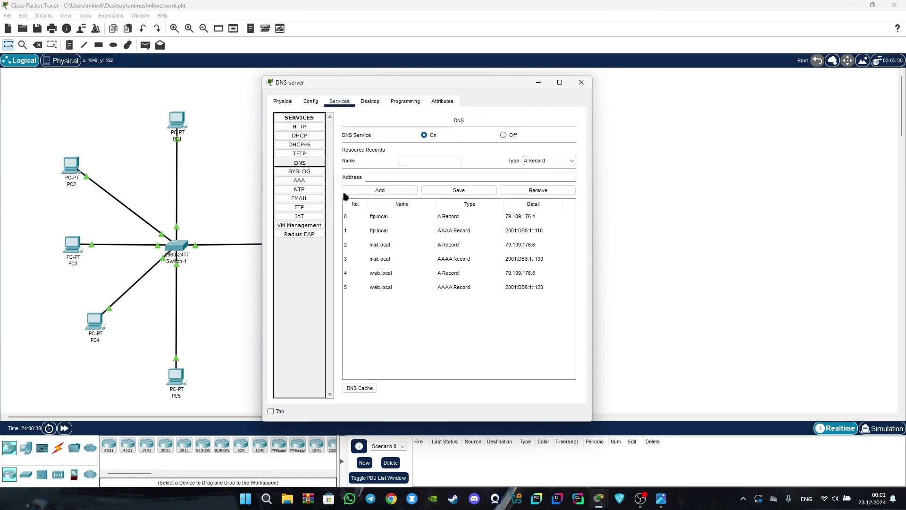
Review the A and AAAA records for ftp.local, mail.local and web.local, then close DNS-server.
click(400, 216)
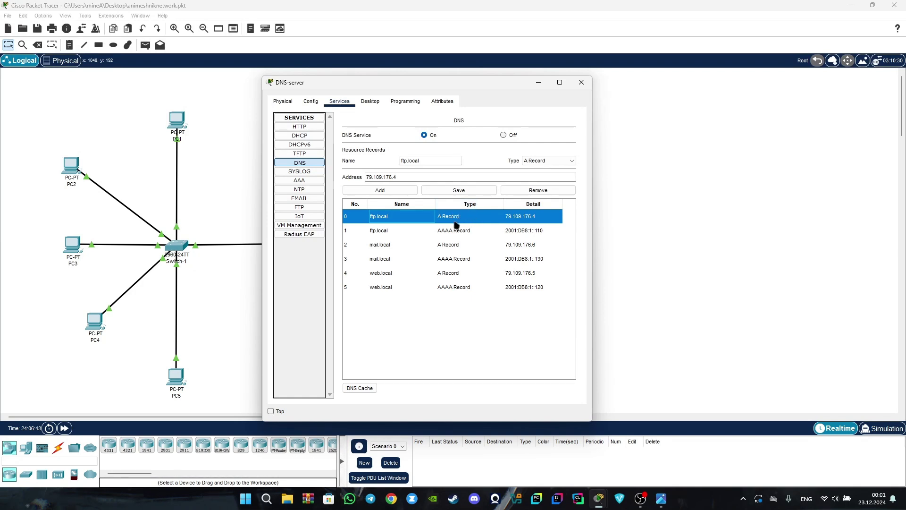
click(472, 232)
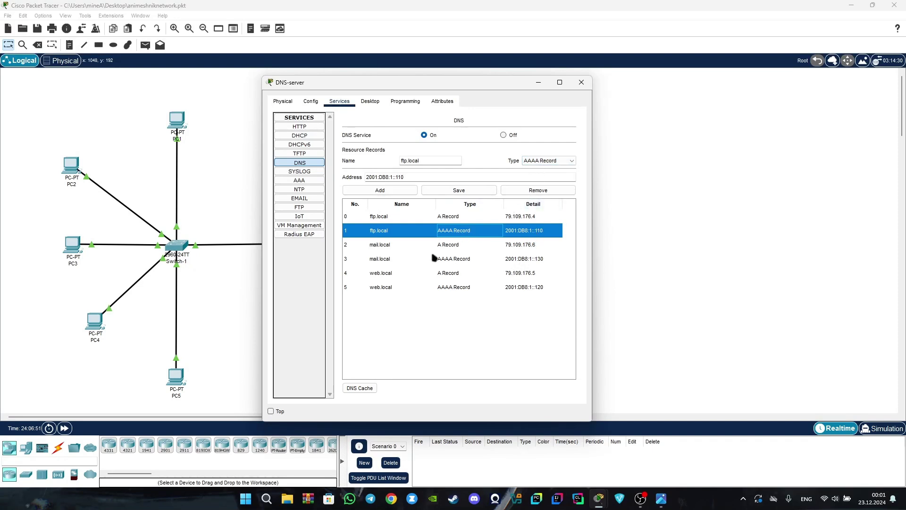
click(384, 217)
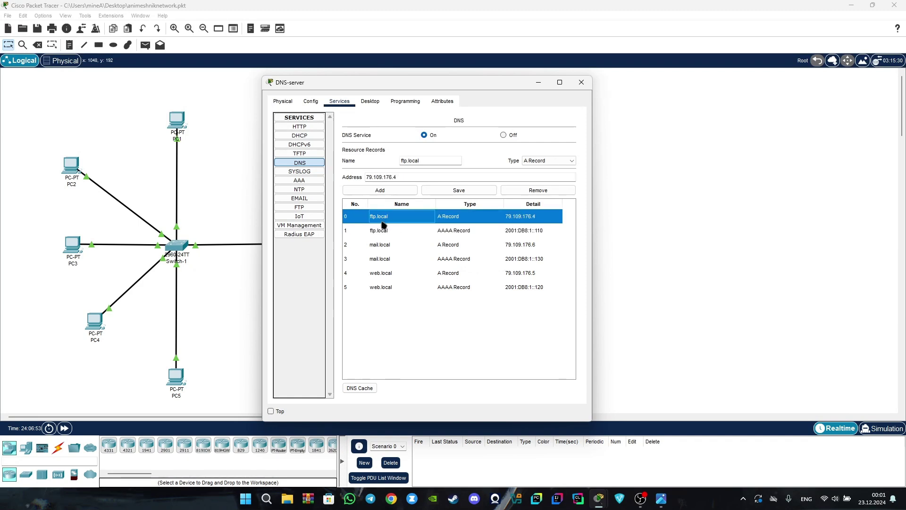
click(383, 233)
click(390, 248)
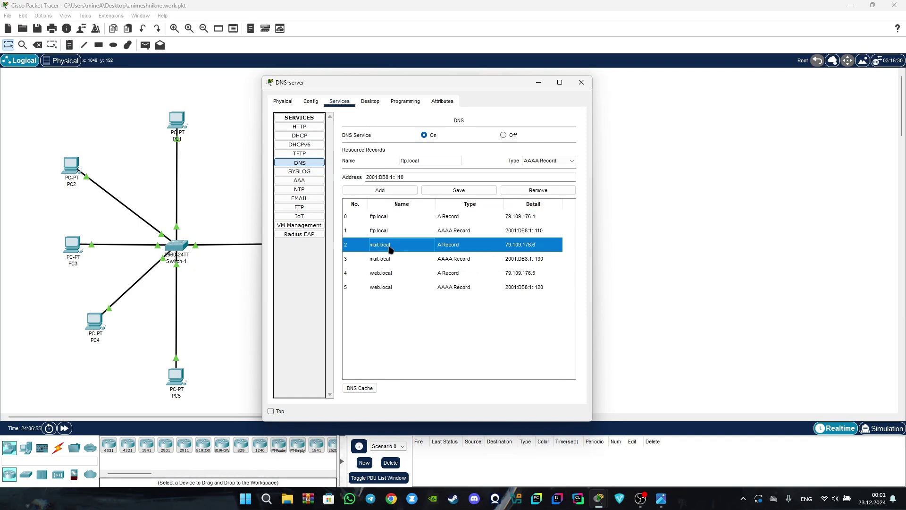
click(394, 273)
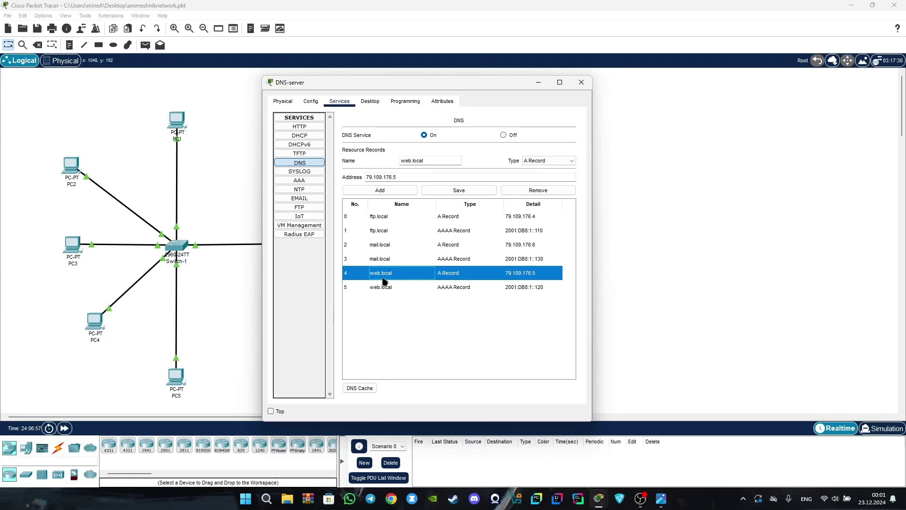
click(539, 83)
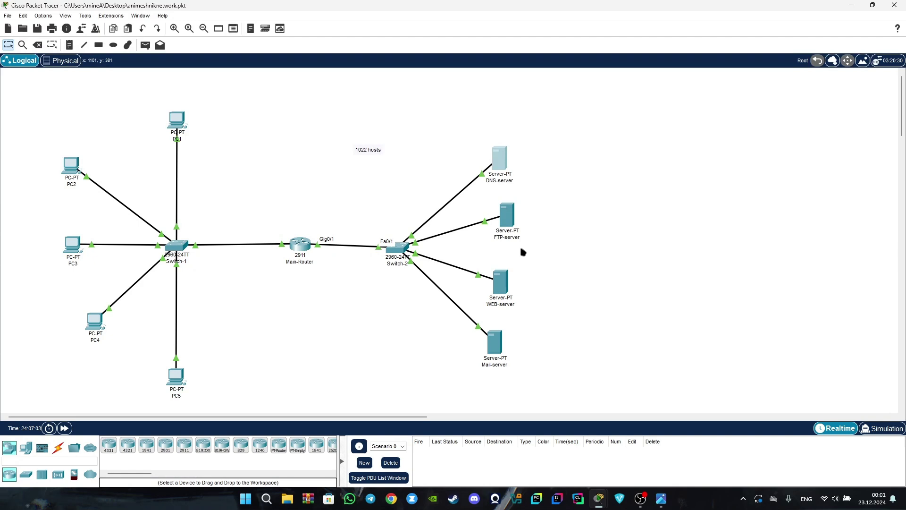
Inspect the FTP-server's admin, cisco and guest accounts and their permissions.
mouse_move(501, 287)
click(513, 212)
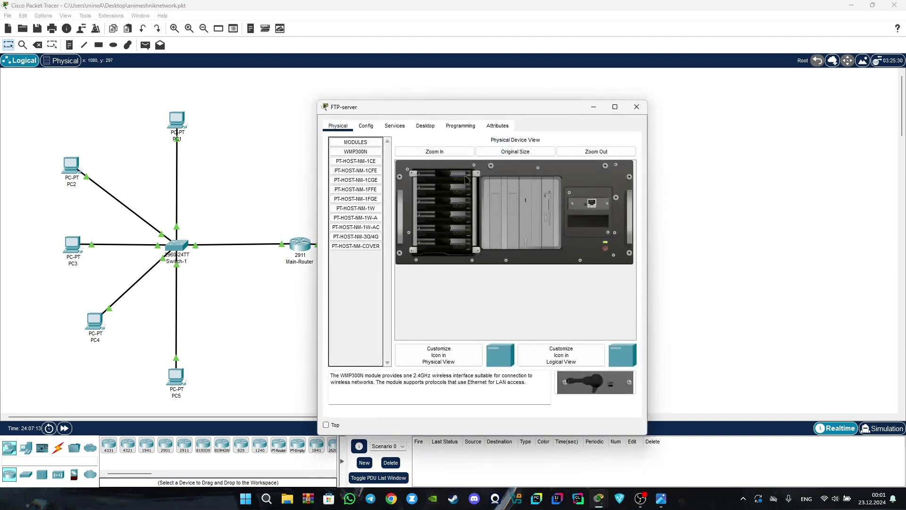
click(395, 126)
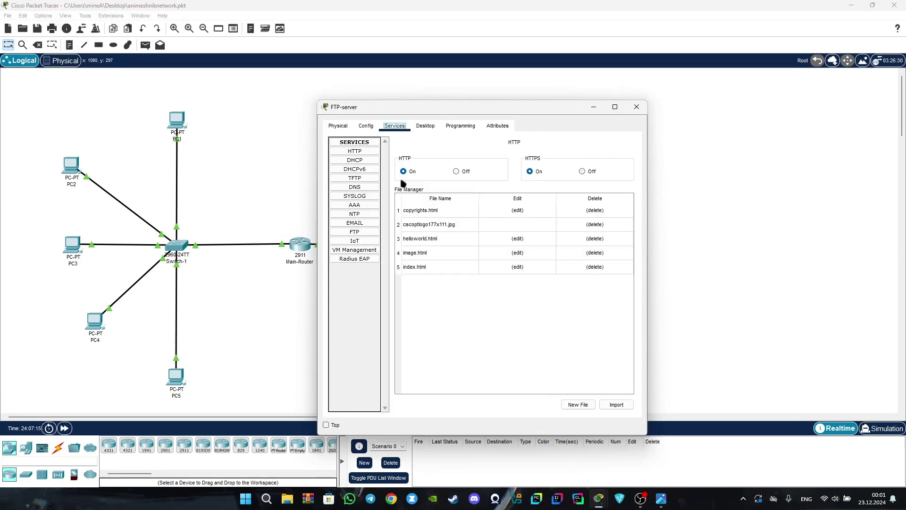
click(372, 232)
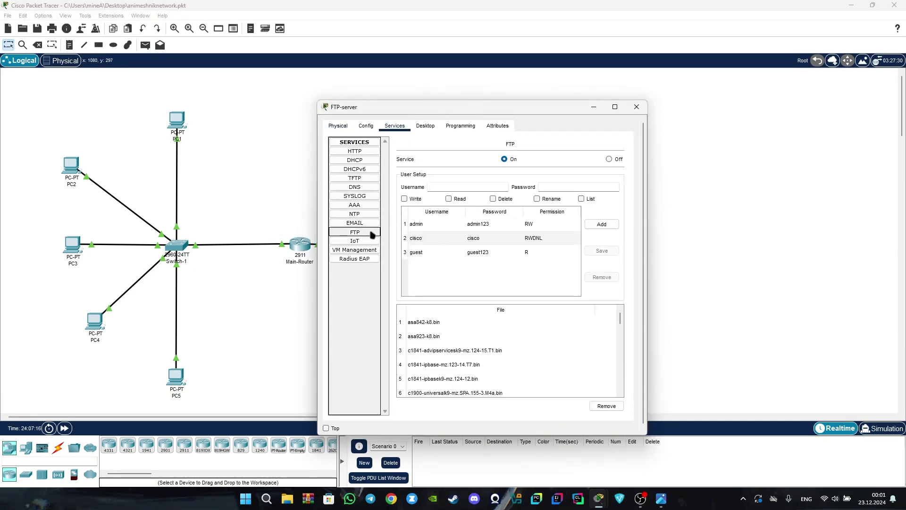
click(443, 227)
click(446, 237)
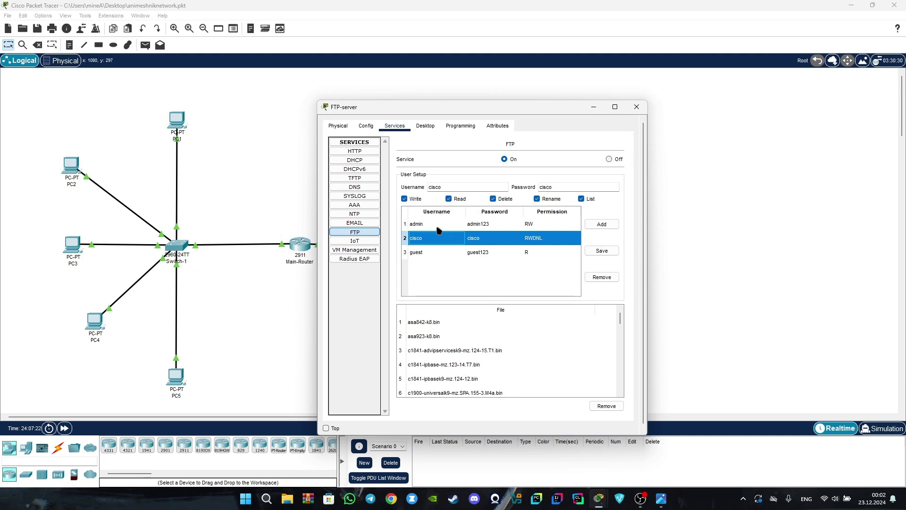
click(437, 227)
key(Down)
key(Down)
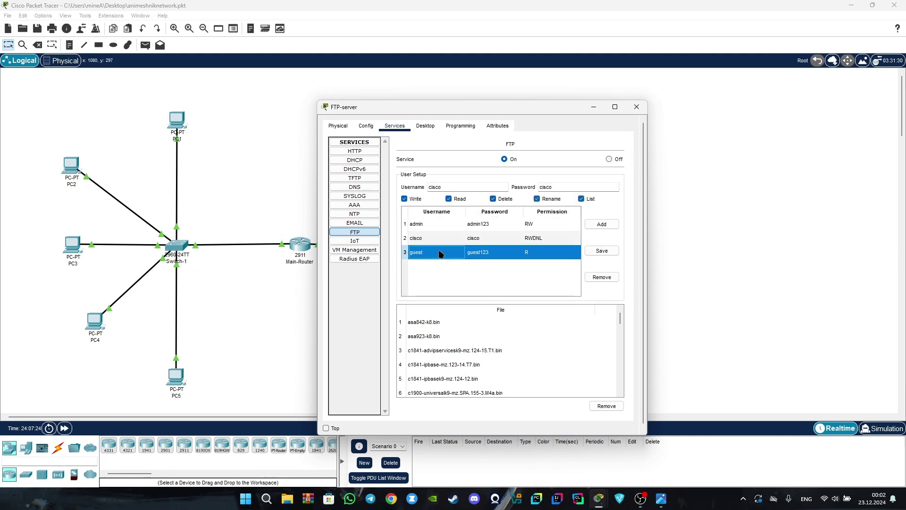
click(447, 223)
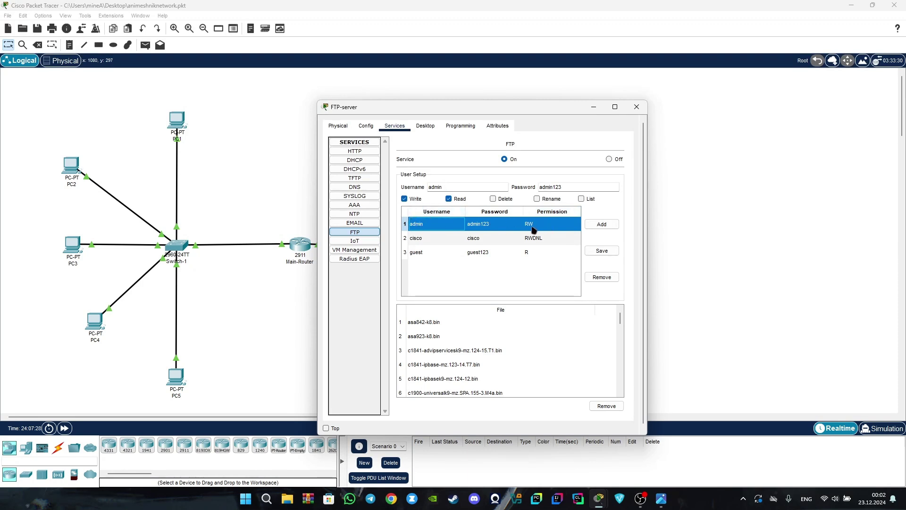
click(432, 252)
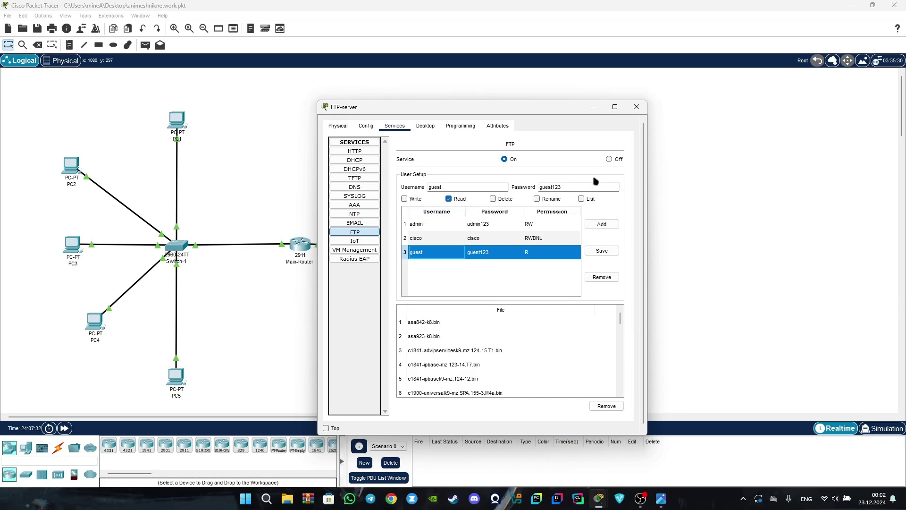
Close FTP-server and bring up the WEB-server's HTTP service page.
click(594, 107)
click(500, 282)
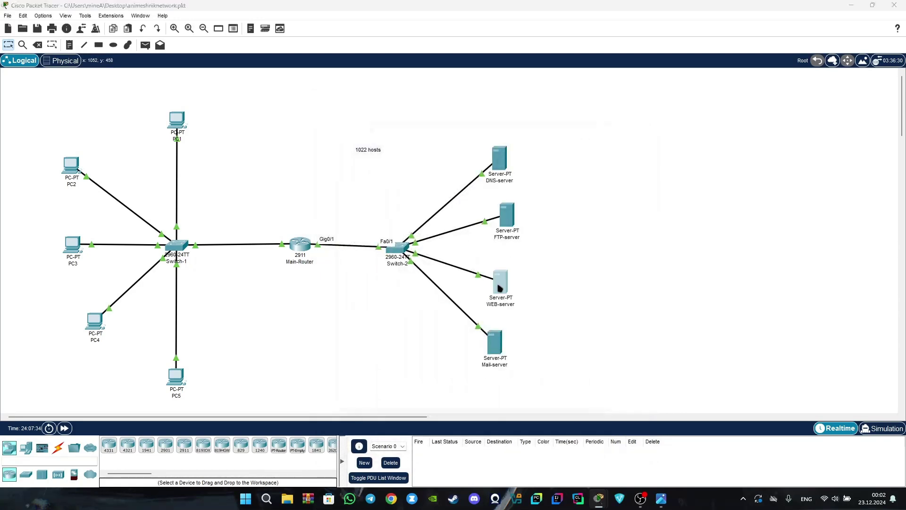
click(395, 126)
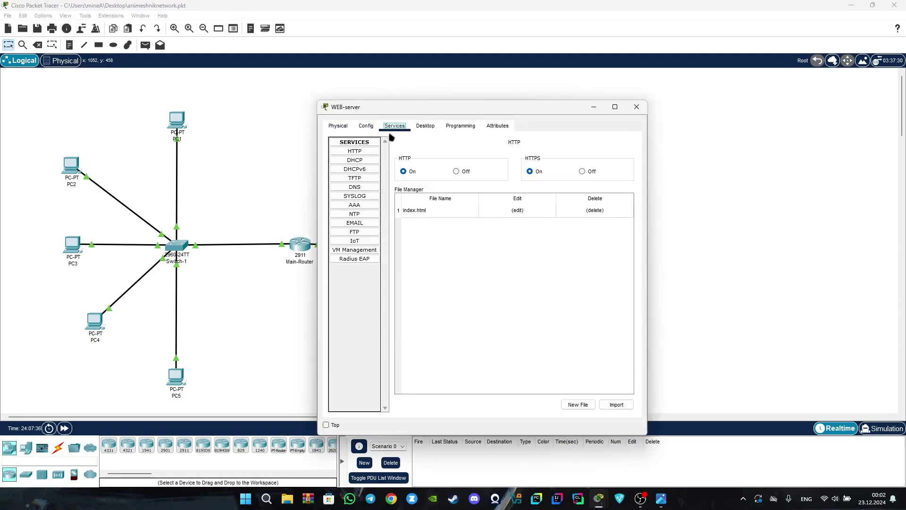
View index.html's Anime & Manga Network HTML code in the File Manager, then close WEB-server.
click(465, 211)
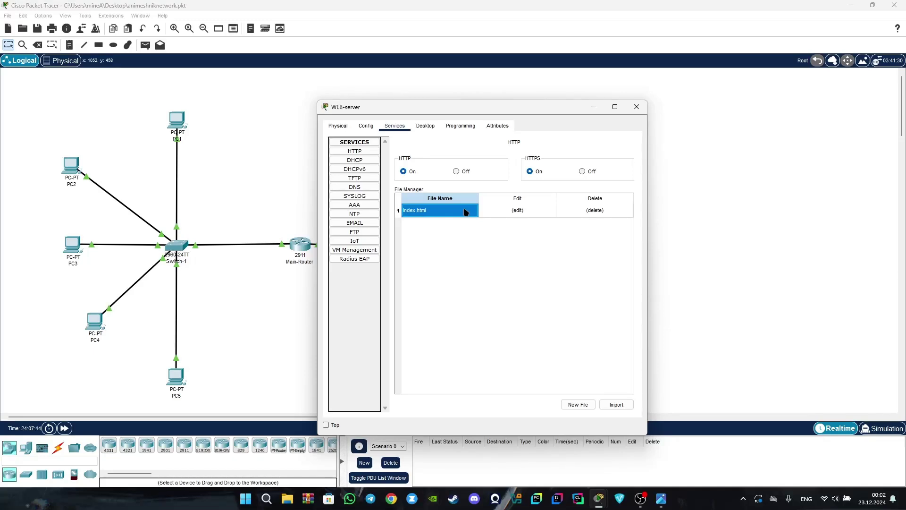
click(517, 210)
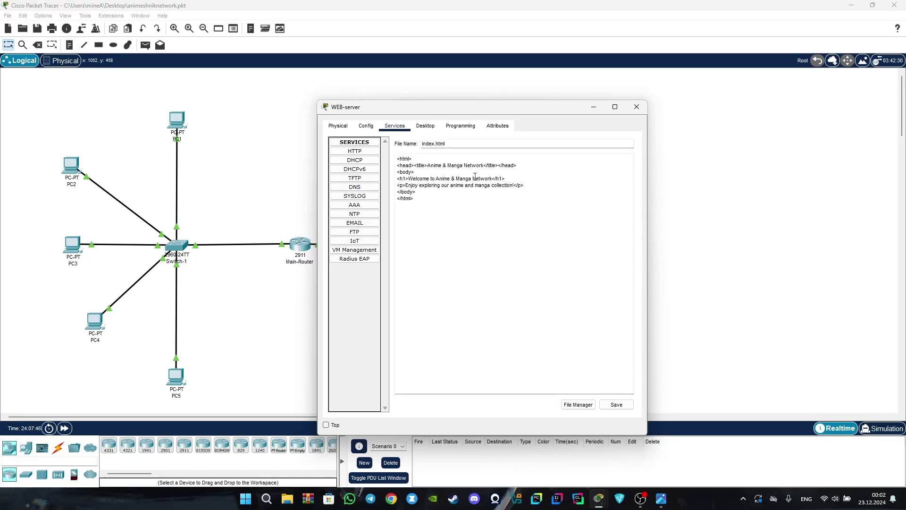
drag(398, 160, 445, 199)
click(447, 205)
click(596, 106)
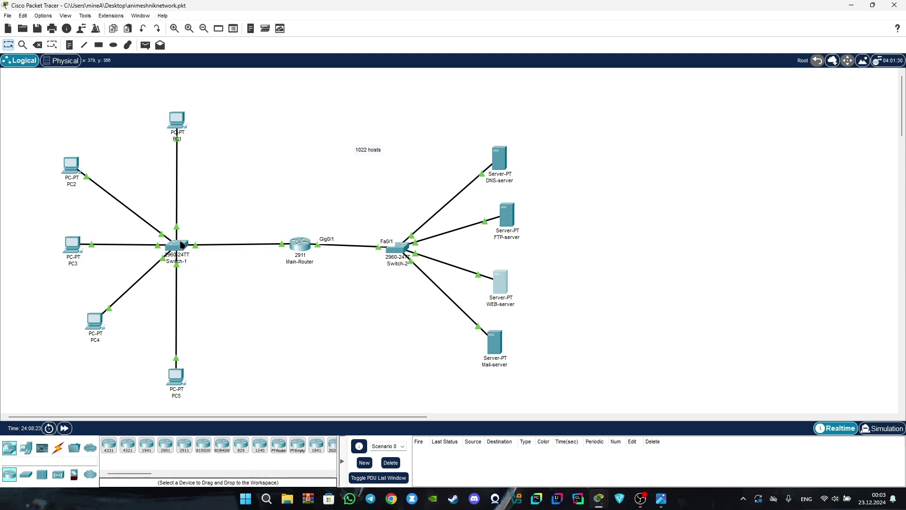
click(661, 498)
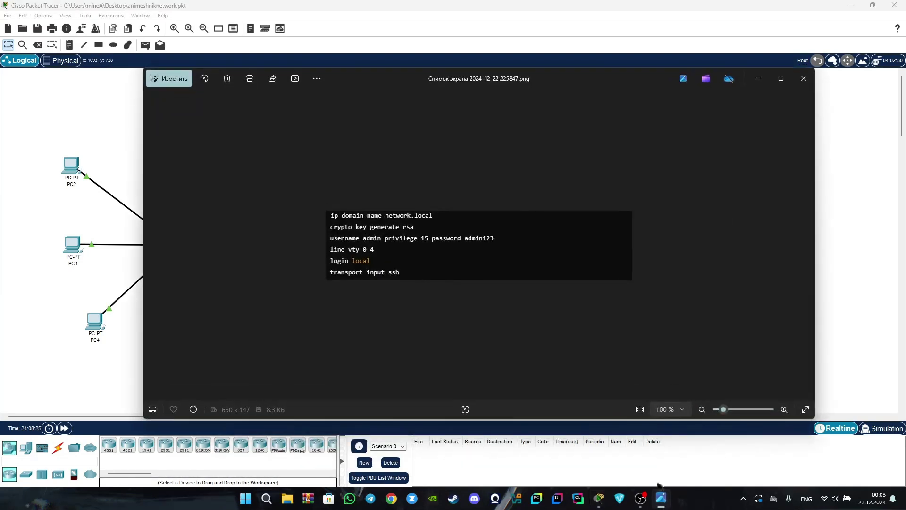
click(807, 245)
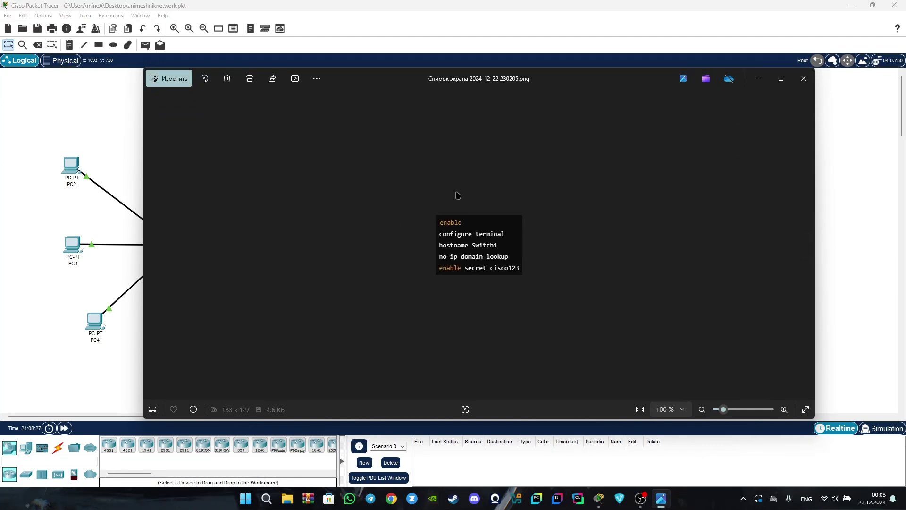
click(807, 245)
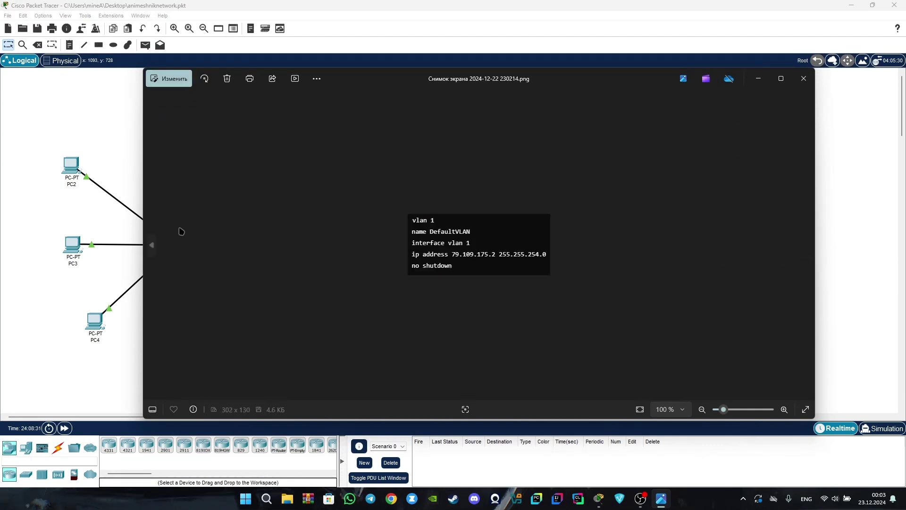
click(804, 245)
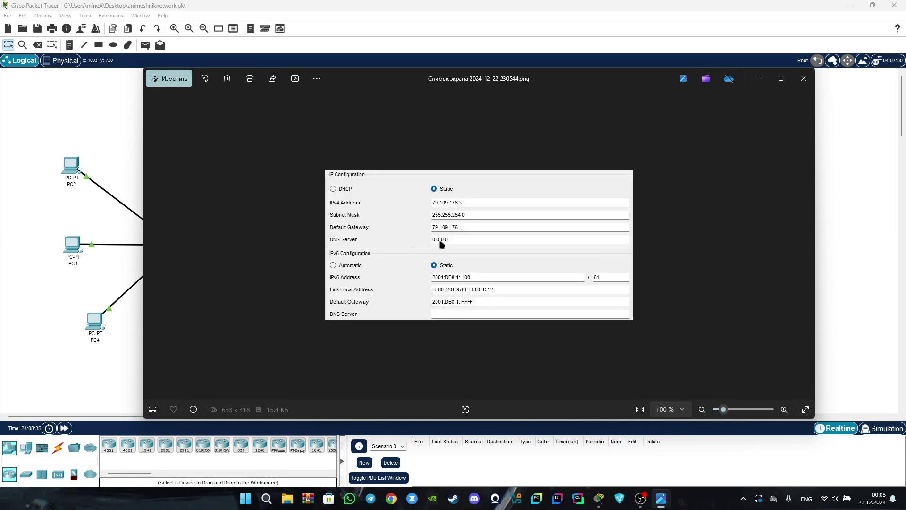
click(759, 79)
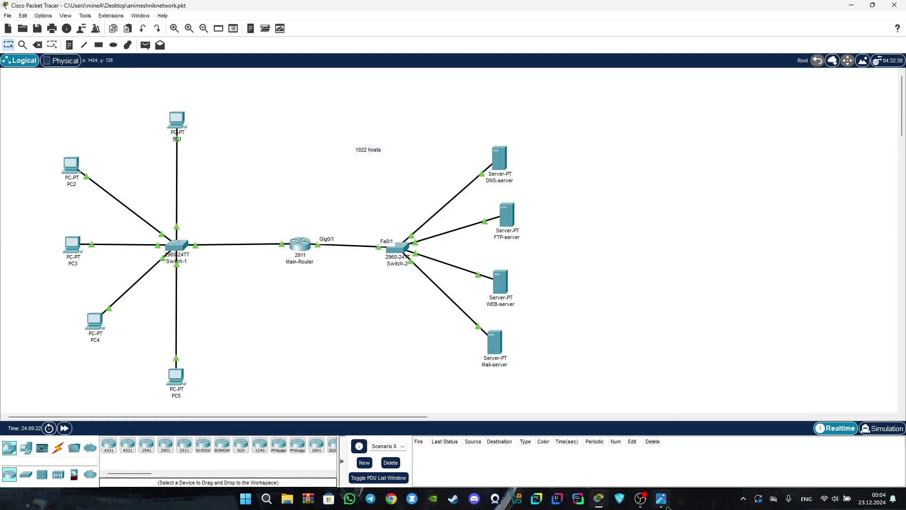
click(665, 504)
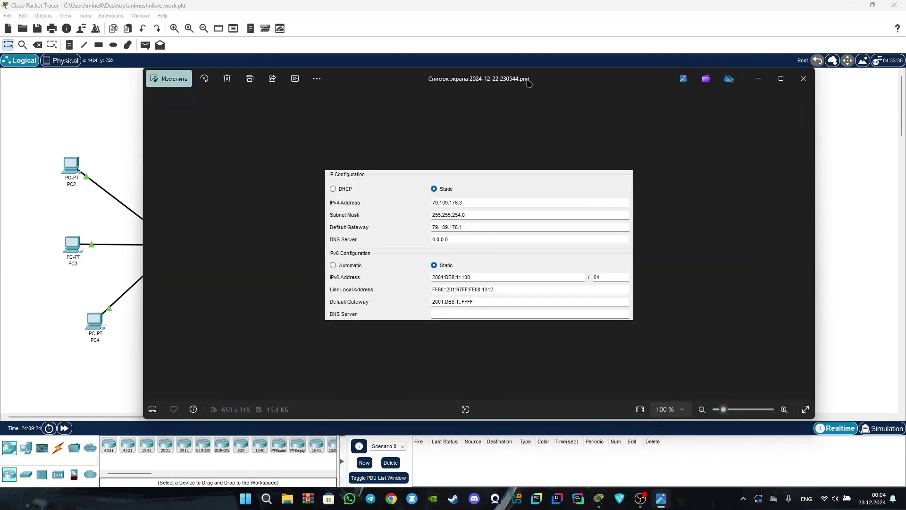
drag(548, 82, 597, 86)
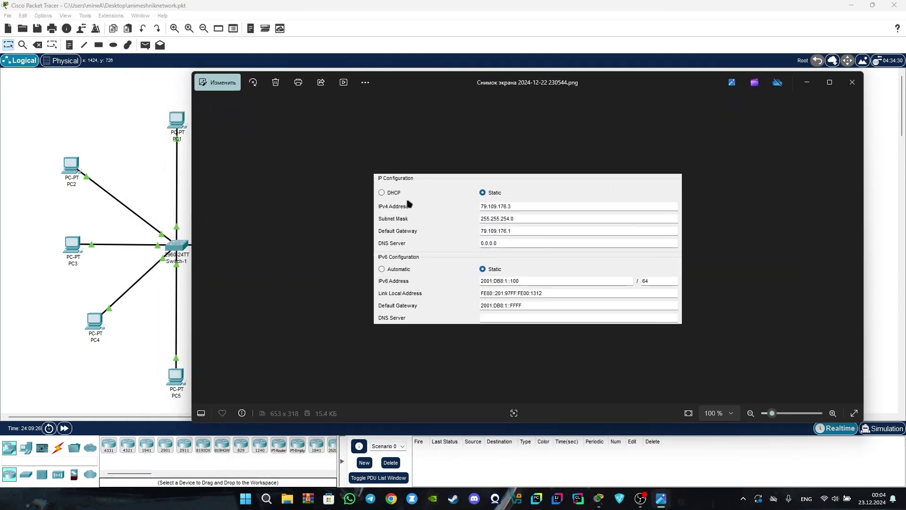
drag(413, 92, 423, 88)
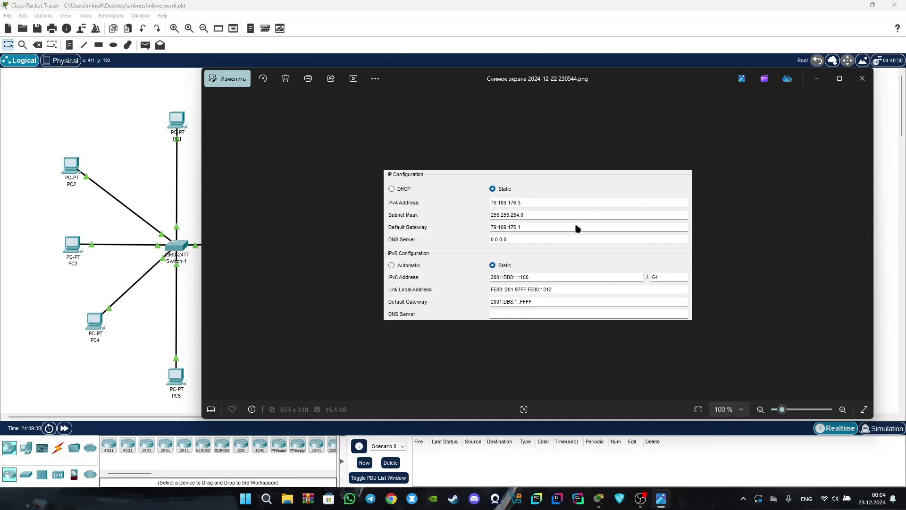
click(817, 80)
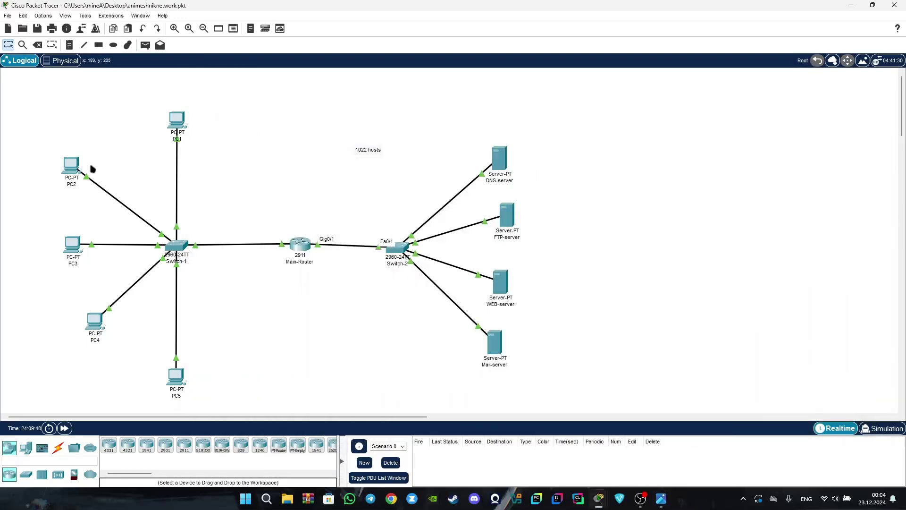
Check PC2's static IPv4 and IPv6 settings in IP Configuration, then close PC2.
click(72, 165)
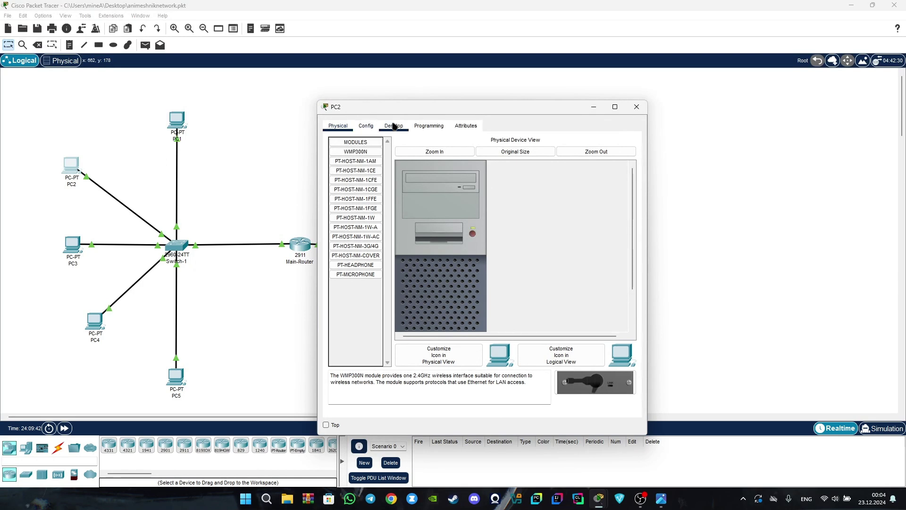
click(394, 125)
click(355, 174)
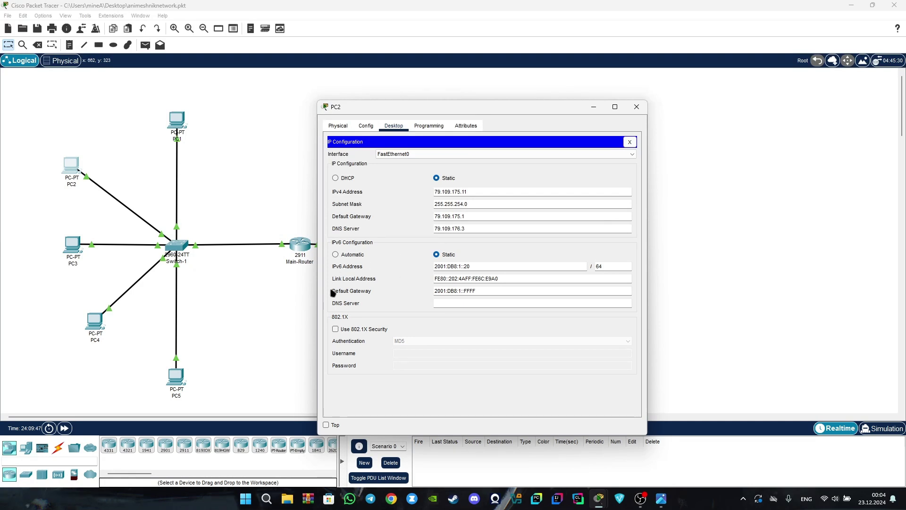
click(636, 107)
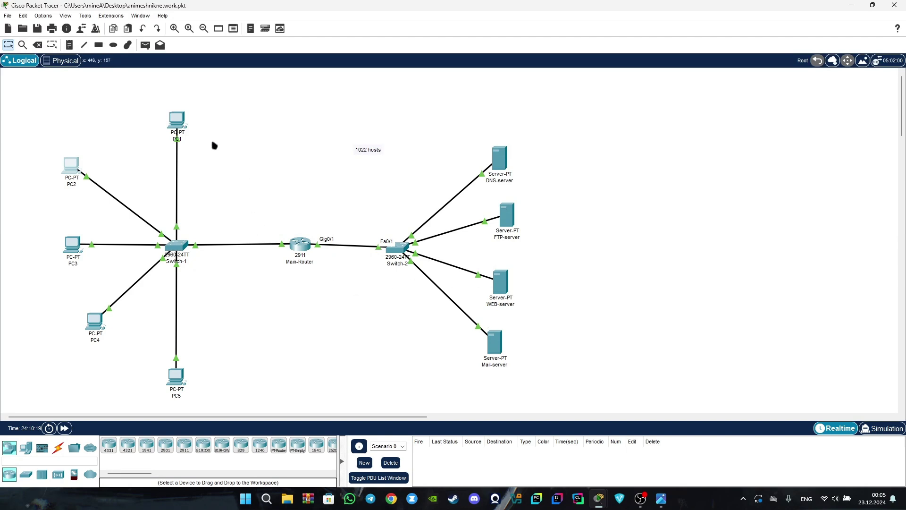
Copy the DNS-server's Default Gateway address from its Config tab, then open PC1's window.
click(498, 160)
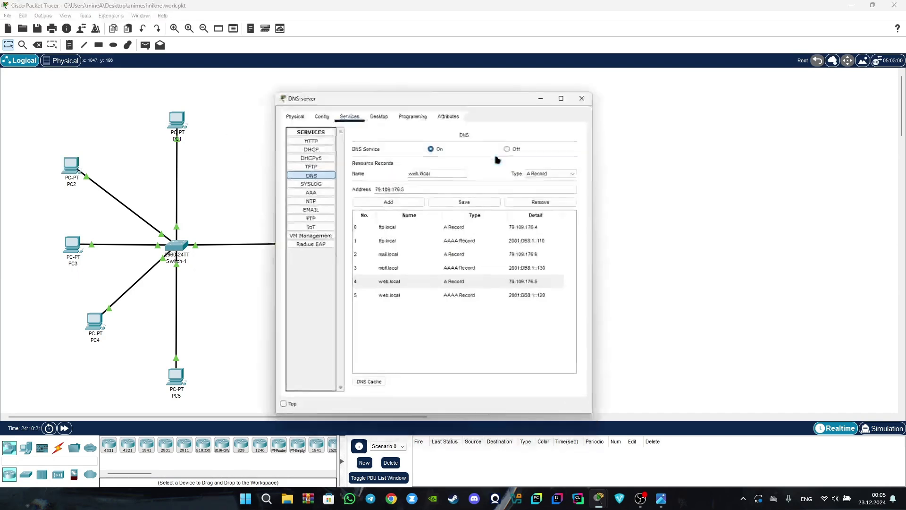
click(286, 103)
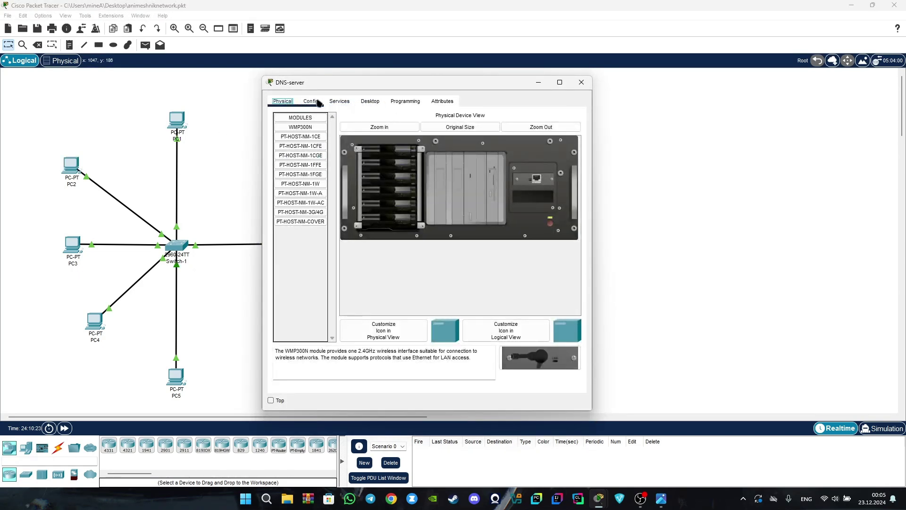
click(310, 101)
drag(444, 193, 394, 194)
right_click(406, 194)
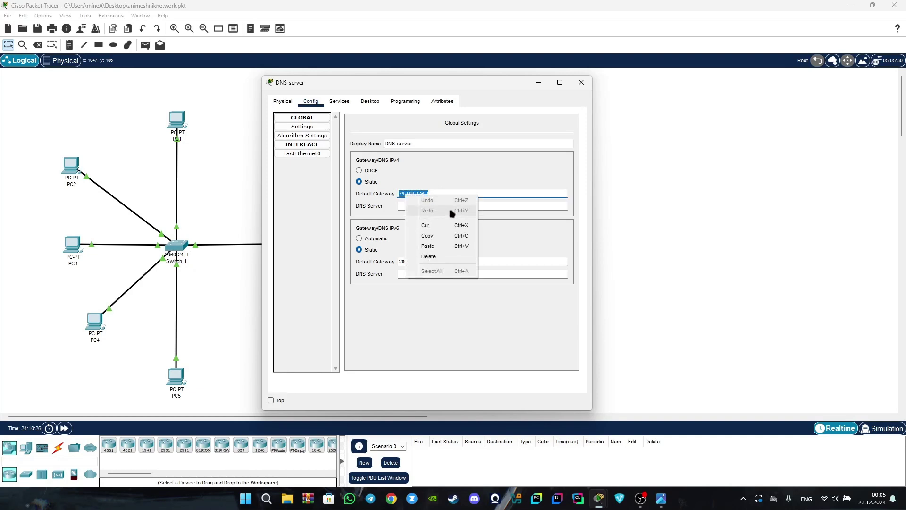
click(449, 239)
click(581, 82)
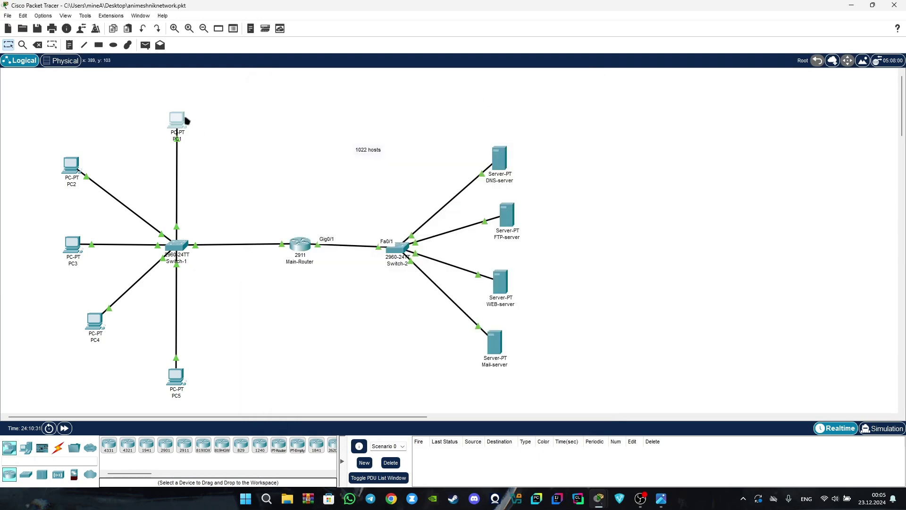
click(185, 119)
click(429, 127)
Ping the pasted gateway address 79.109.176.1 from PC1's Command Prompt.
click(395, 127)
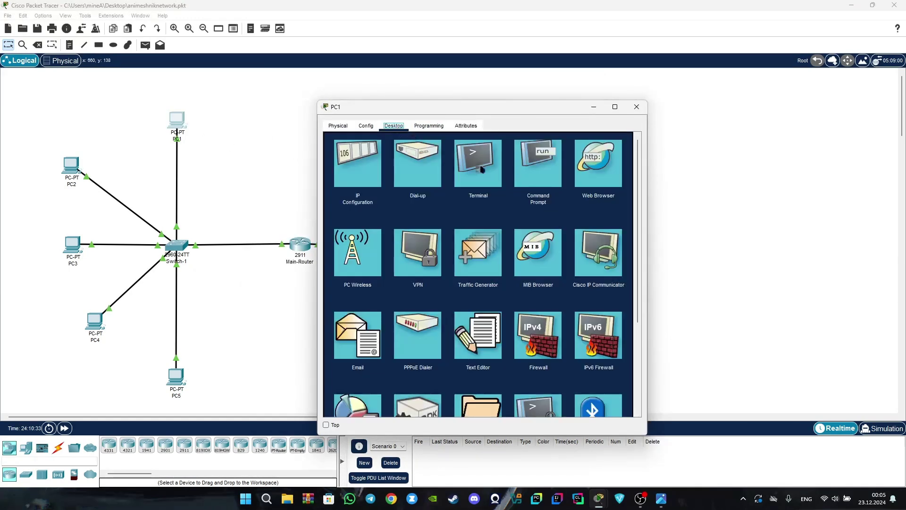
click(538, 177)
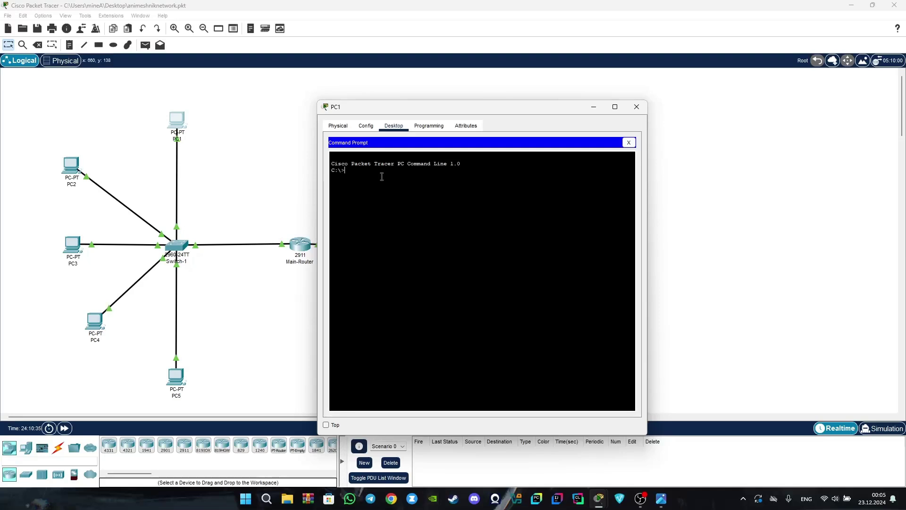
text(ping)
right_click(381, 171)
click(400, 186)
key(Return)
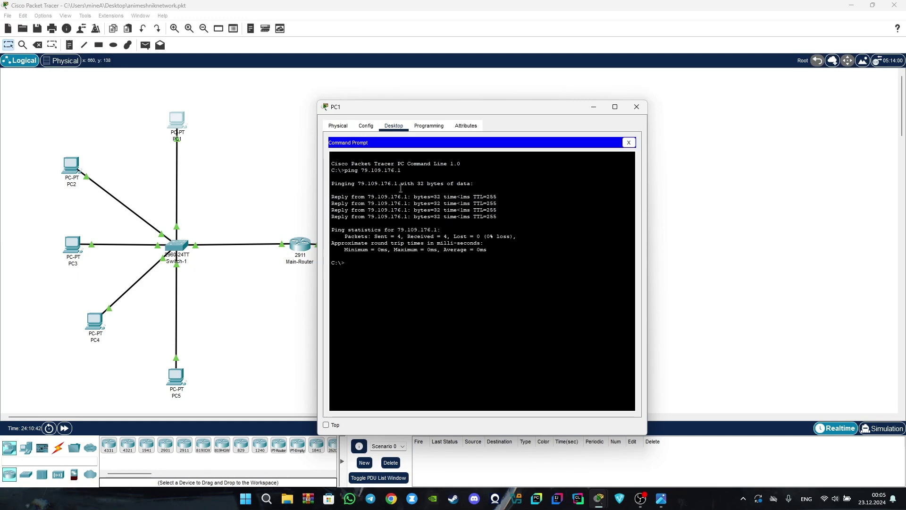
Highlight the 0% packet loss result, then start an FTP connection to 79.109.176.4.
double_click(489, 237)
mouse_move(491, 239)
mouse_down()
mouse_move(516, 237)
mouse_move(482, 243)
mouse_move(494, 239)
mouse_up()
click(371, 255)
text(p 79.109.176.4\)
key(Return)
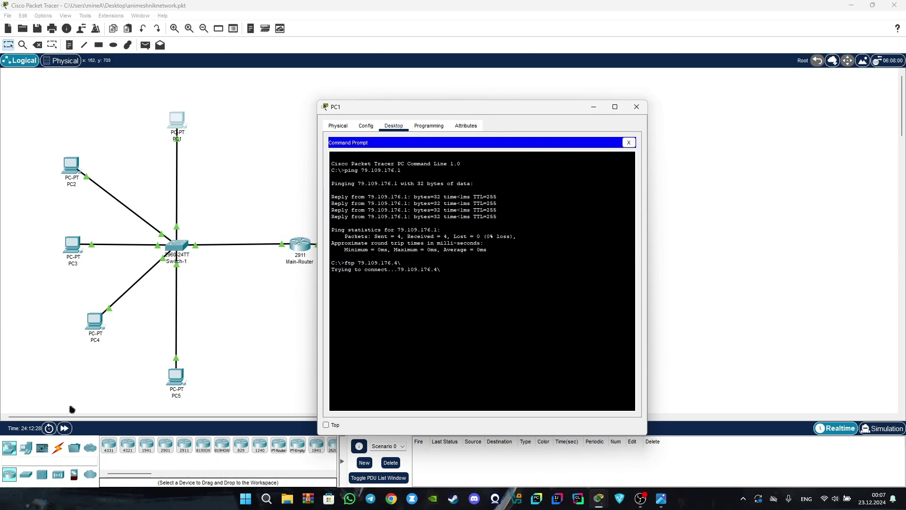
Advance the simulation time, then connect PC1 to FTP server 79.109.176.4 and submit the FTP username.
click(64, 428)
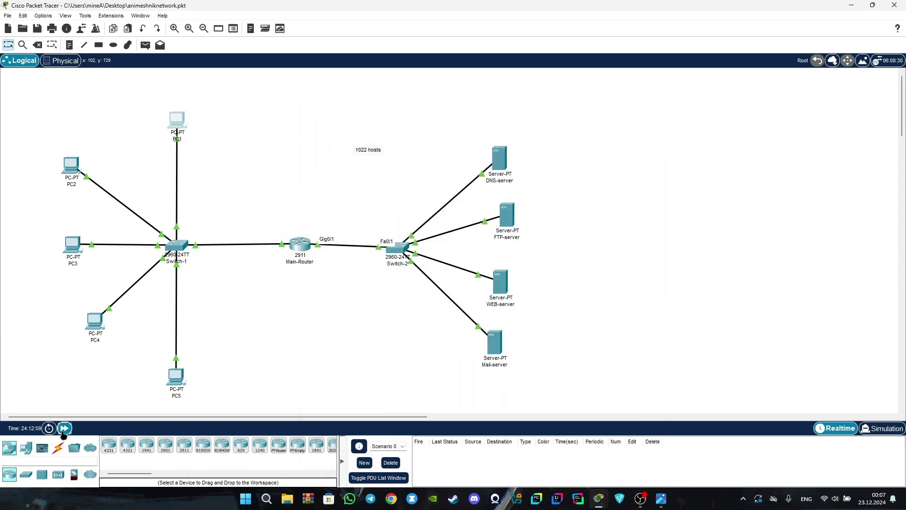
click(178, 123)
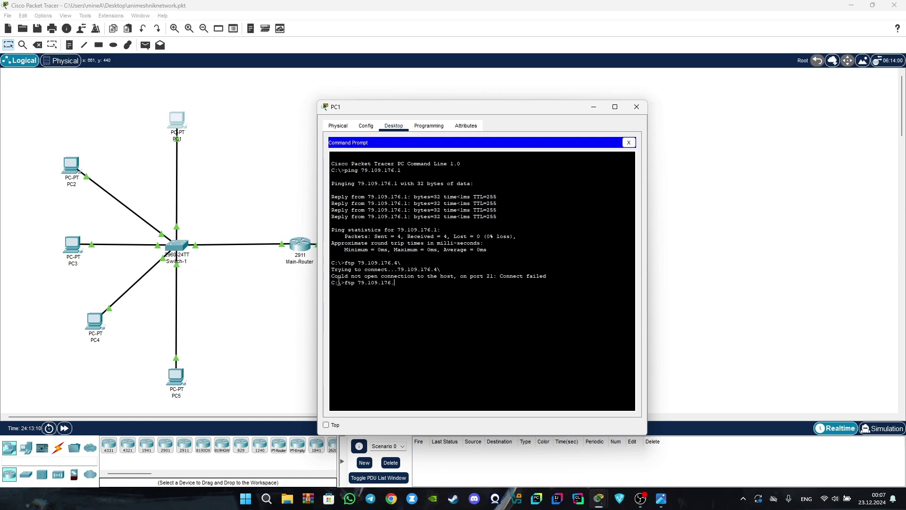
text(4)
key(Return)
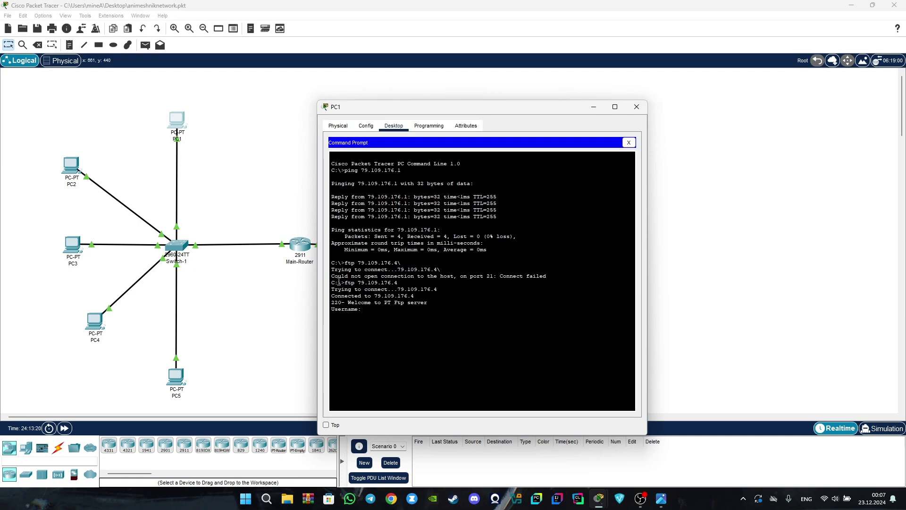
text(admin)
key(Return)
key(Return)
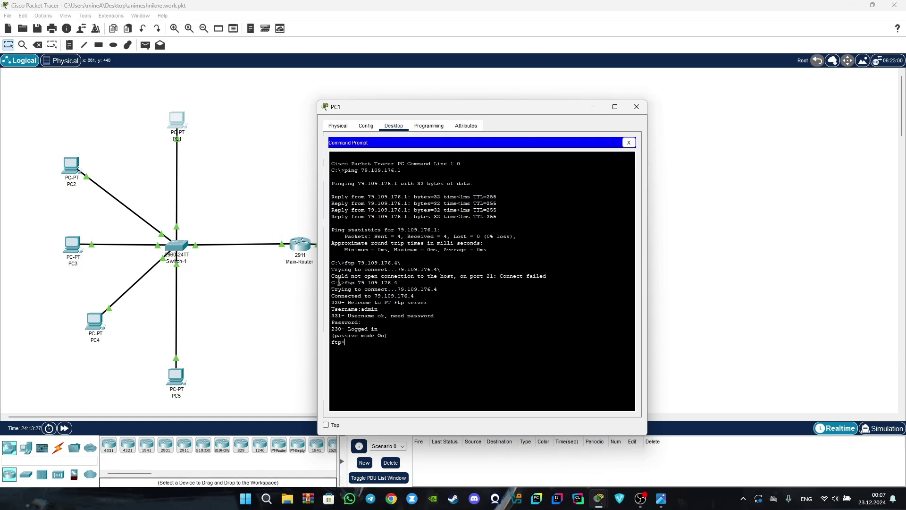
Review PC1's Physical view and gateway/DNS settings, then close the Command Prompt.
click(338, 127)
click(360, 128)
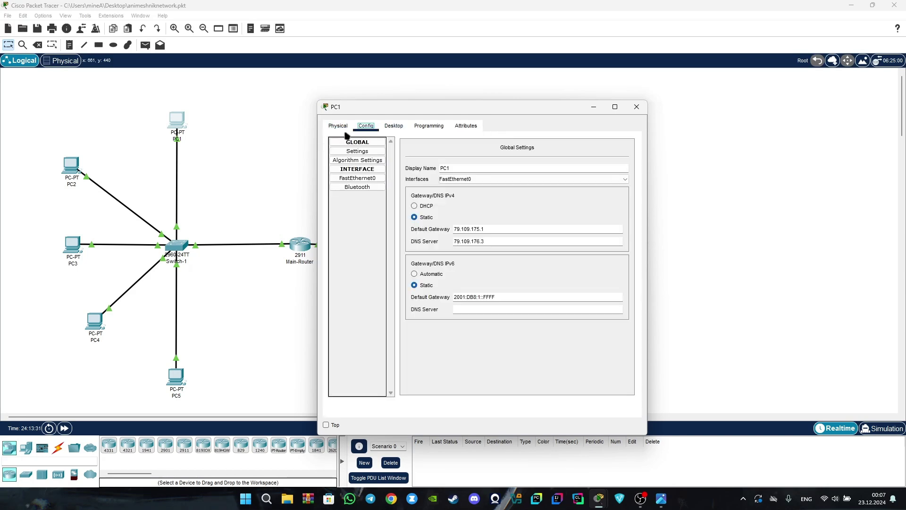
click(347, 130)
click(366, 127)
click(384, 127)
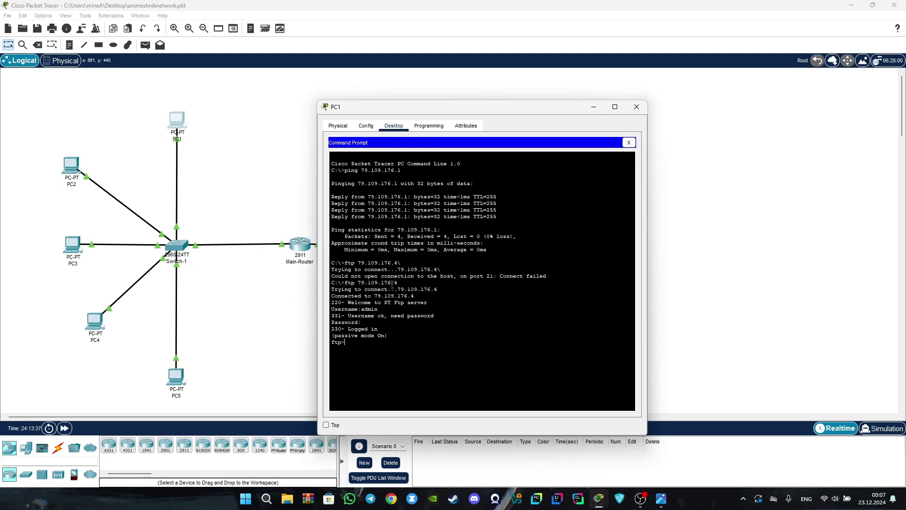
click(338, 126)
click(365, 126)
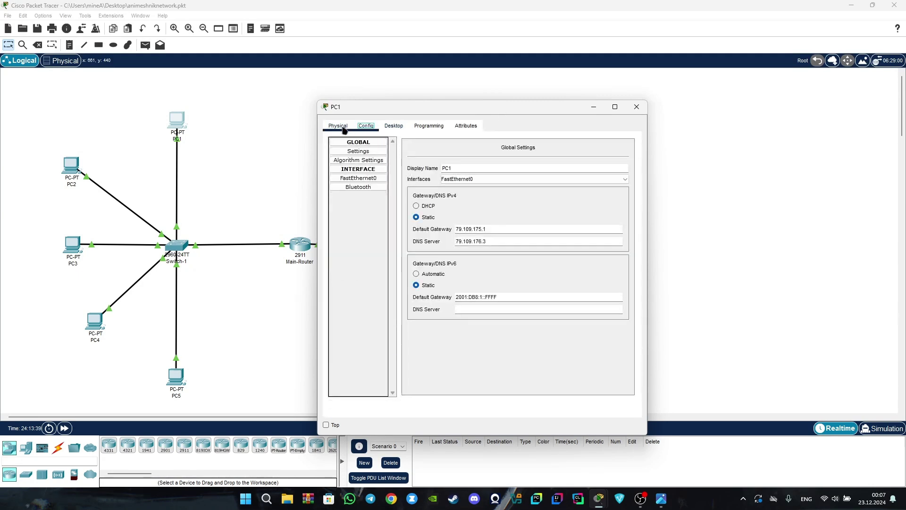
click(394, 127)
click(638, 141)
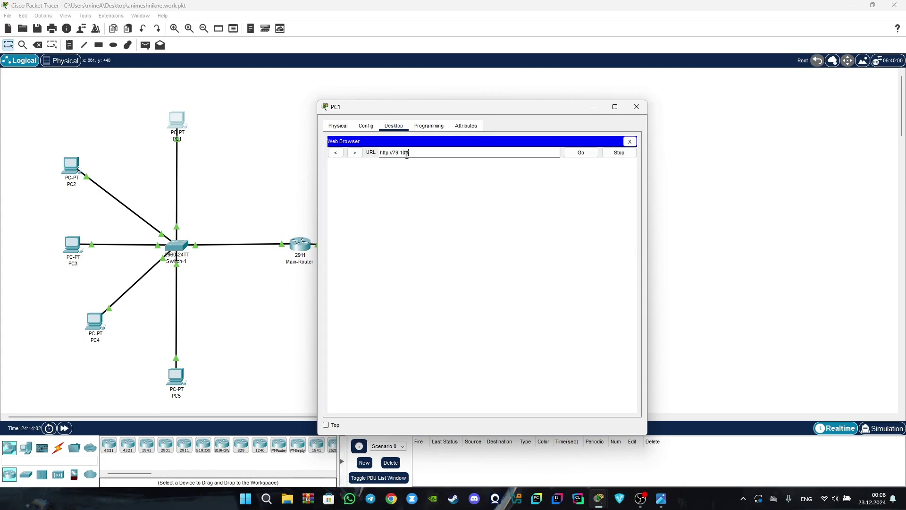
text(6.5)
click(580, 153)
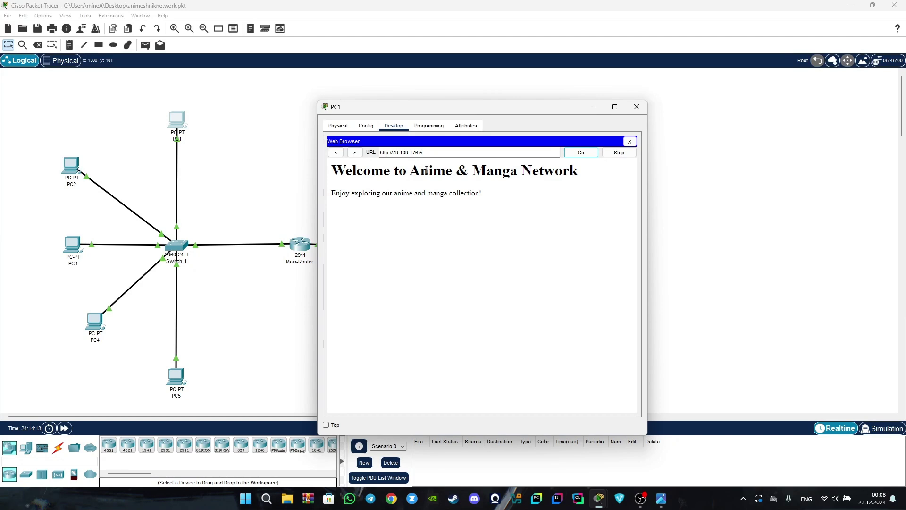
drag(334, 169, 537, 188)
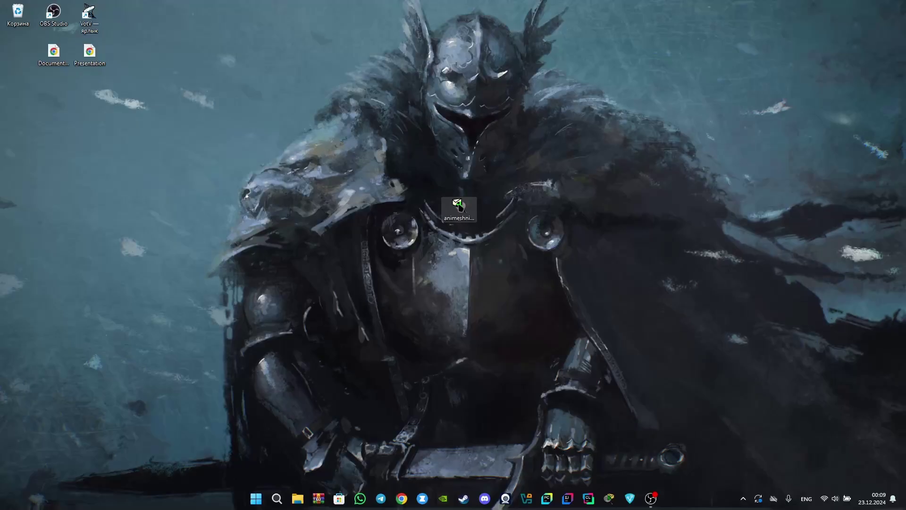
drag(459, 206, 476, 222)
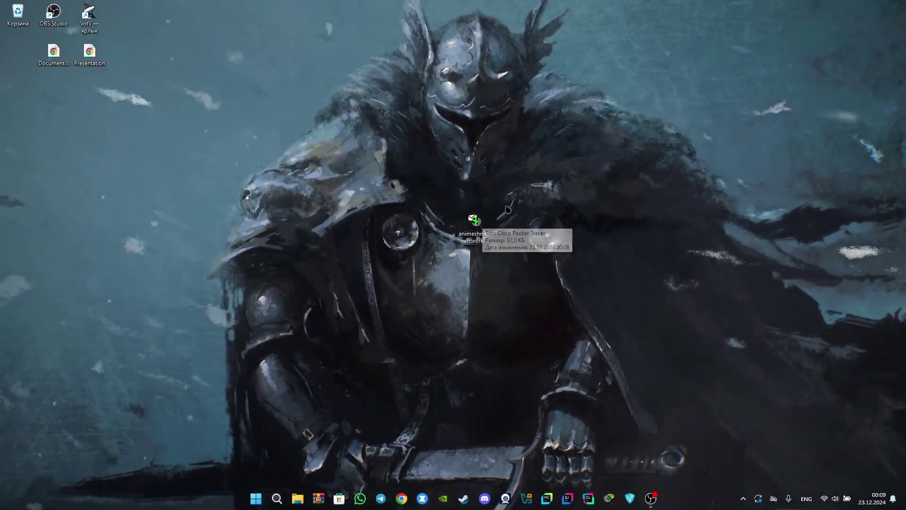
Nudge the animeshniknetwork.pkt desktop icon slightly to a new spot near the centre.
drag(473, 222, 470, 224)
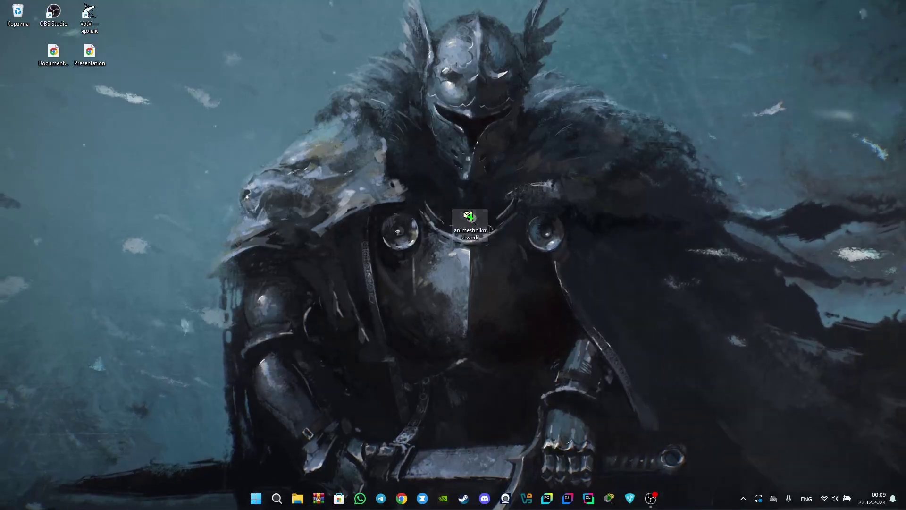